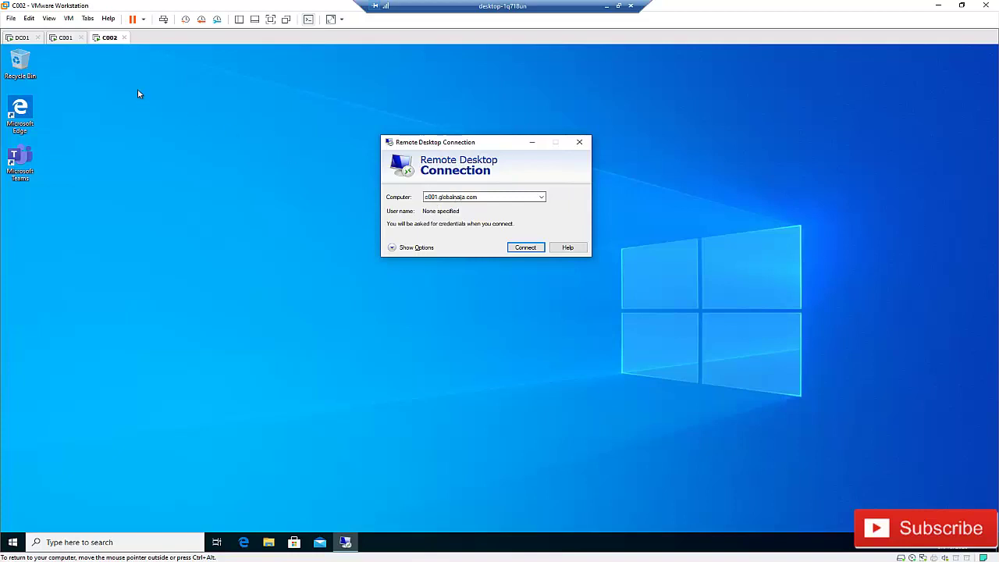
Step: Glance at C001, return to C002, and start correcting the computer name in Remote Desktop Connection
{"action": "left_click", "coordinate": [64, 39]}
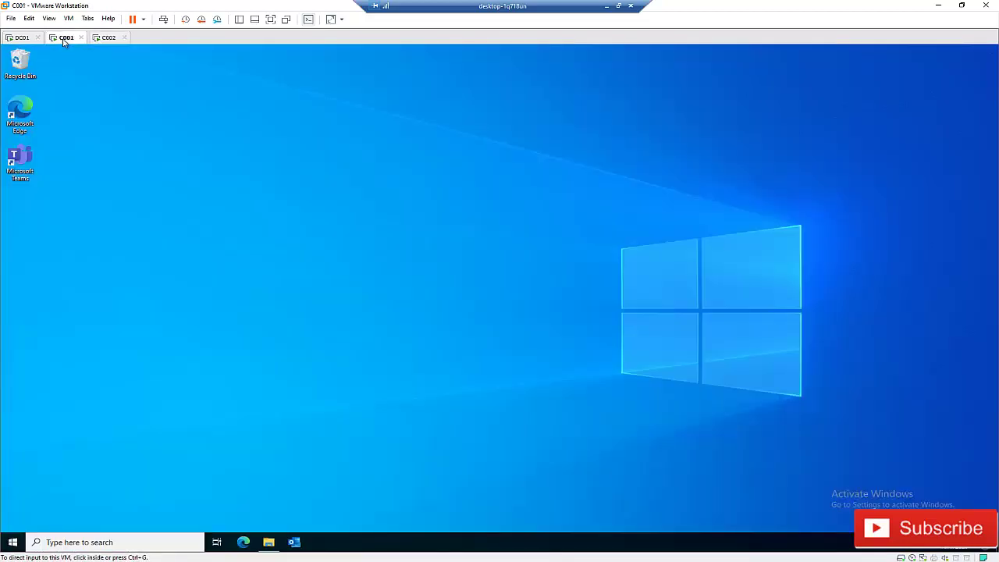
{"action": "left_click", "coordinate": [109, 38]}
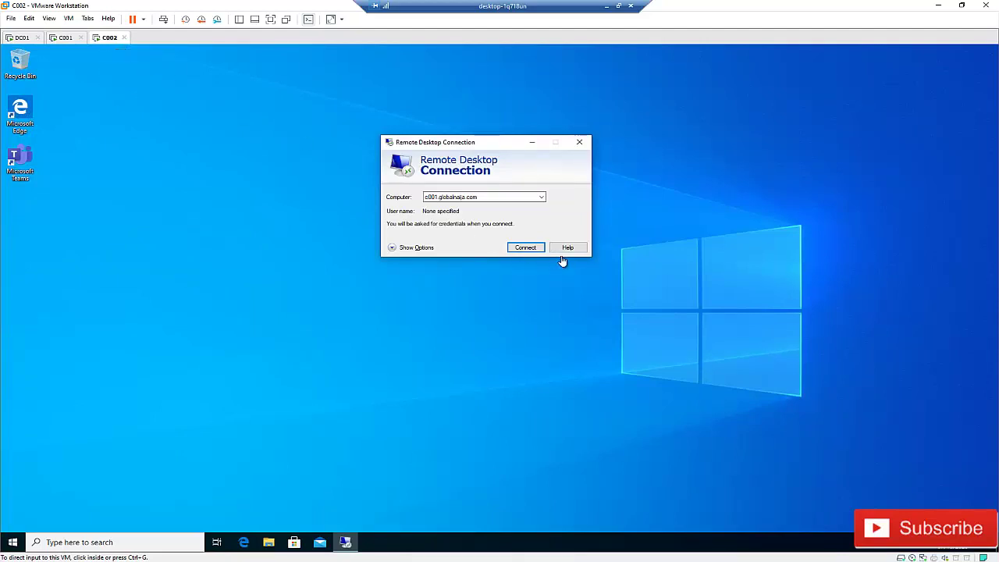
{"action": "left_click", "coordinate": [435, 196]}
{"action": "key", "text": "BackSpace"}
Step: Finish the name c001.globalnaija.com, attempt the connection, then check C001 and return to C002
{"action": "type", "text": "2"}
{"action": "left_click", "coordinate": [522, 248]}
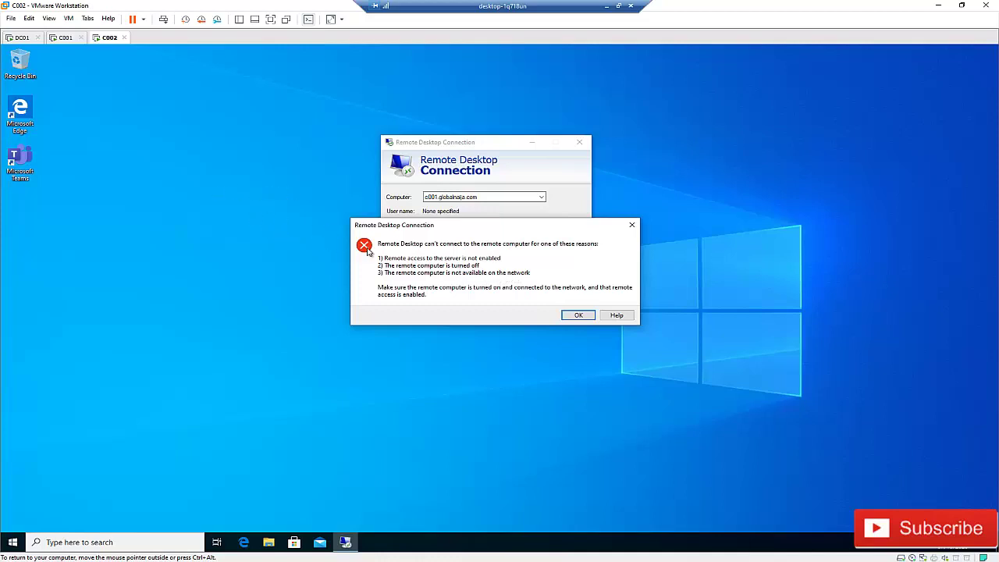
{"action": "left_click", "coordinate": [65, 41]}
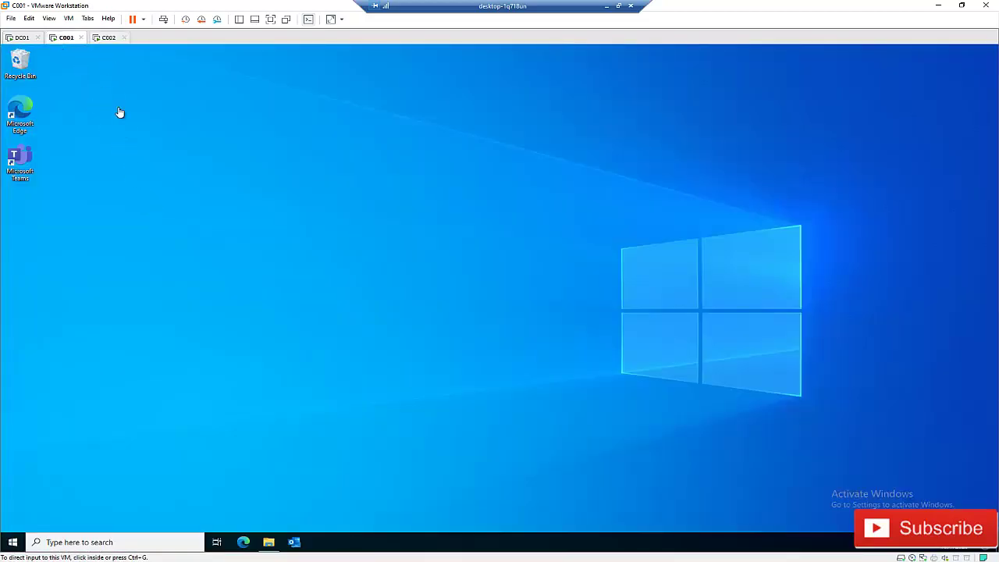
{"action": "left_click", "coordinate": [106, 37]}
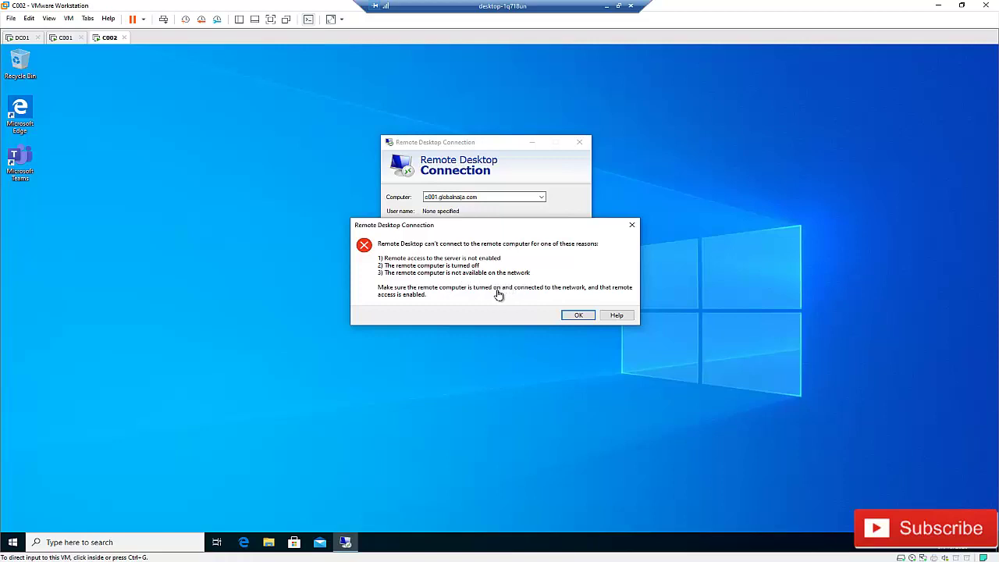
Step: Run 'ping c001' in Command Prompt on C002 to test reachability
{"action": "left_click", "coordinate": [14, 544]}
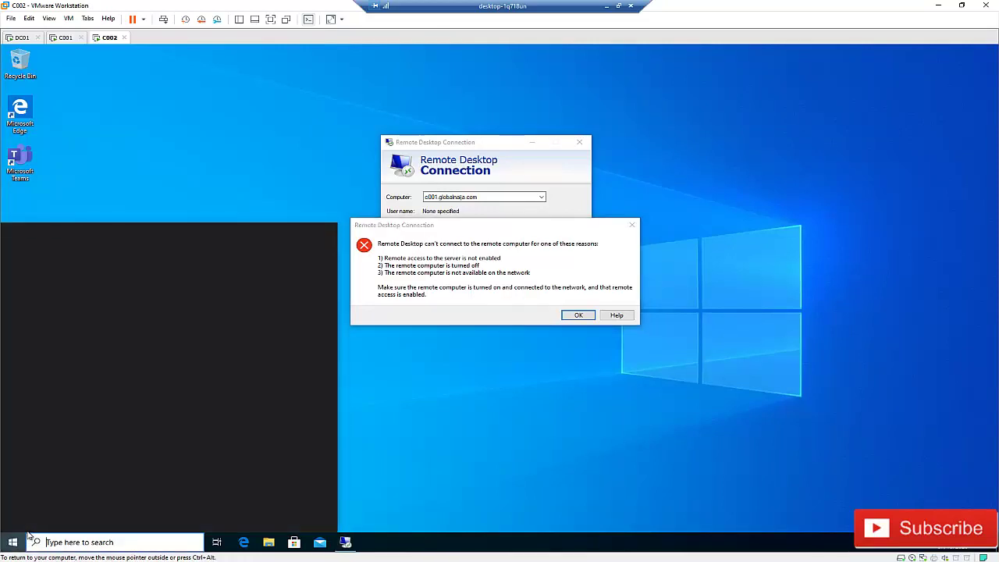
{"action": "type", "text": "cmd"}
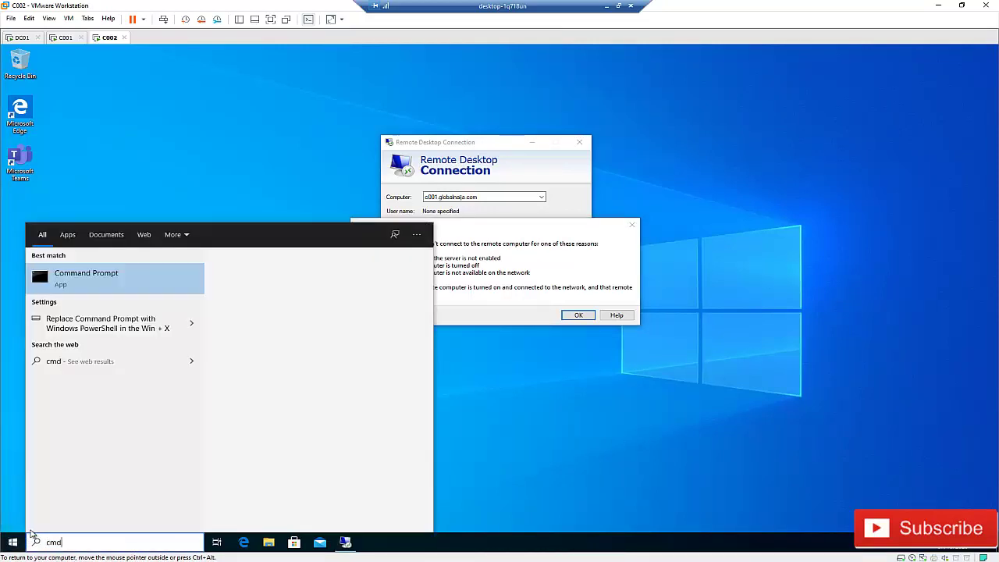
{"action": "left_click", "coordinate": [85, 276]}
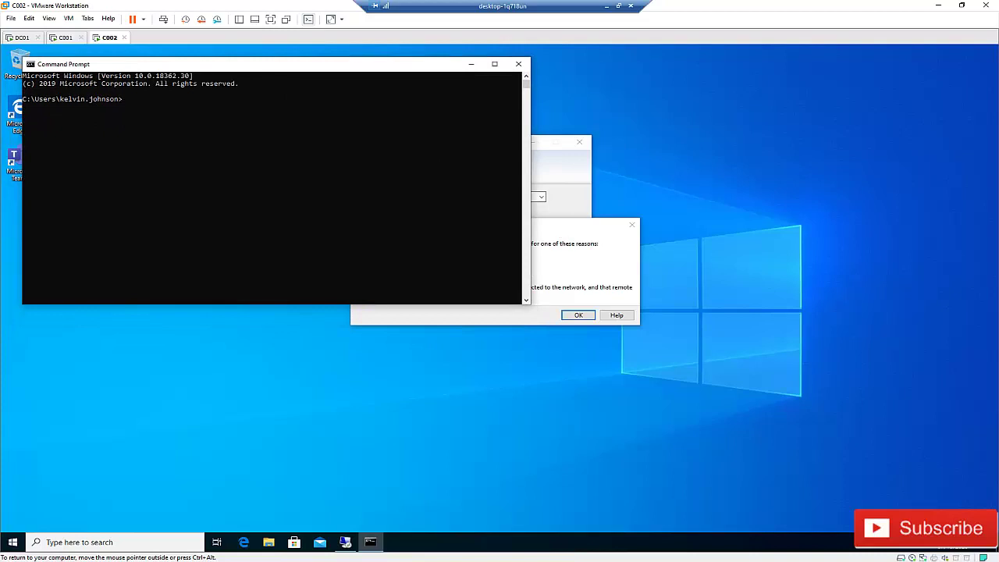
{"action": "left_click", "coordinate": [241, 202]}
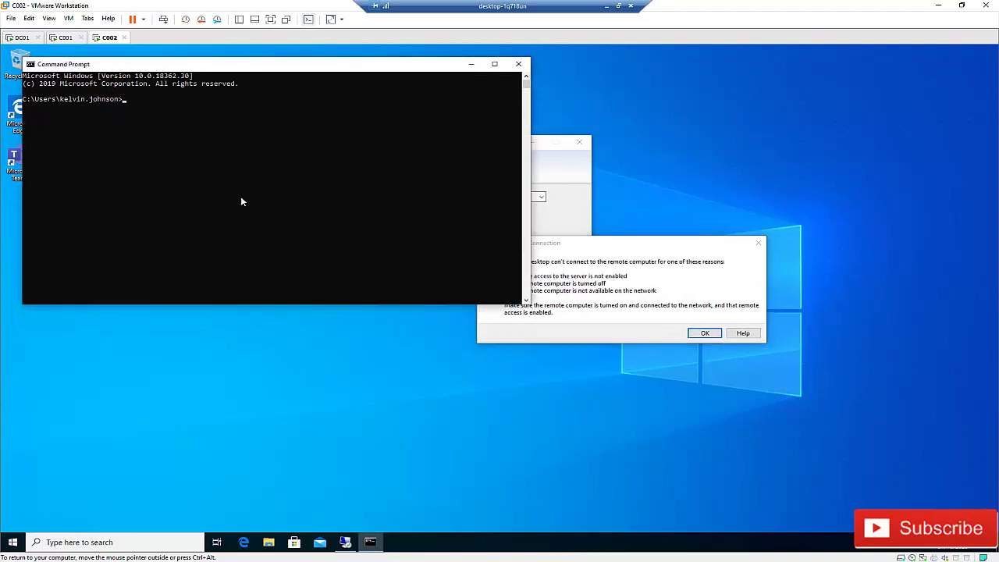
{"action": "type", "text": "ping c001"}
{"action": "key", "text": "Return"}
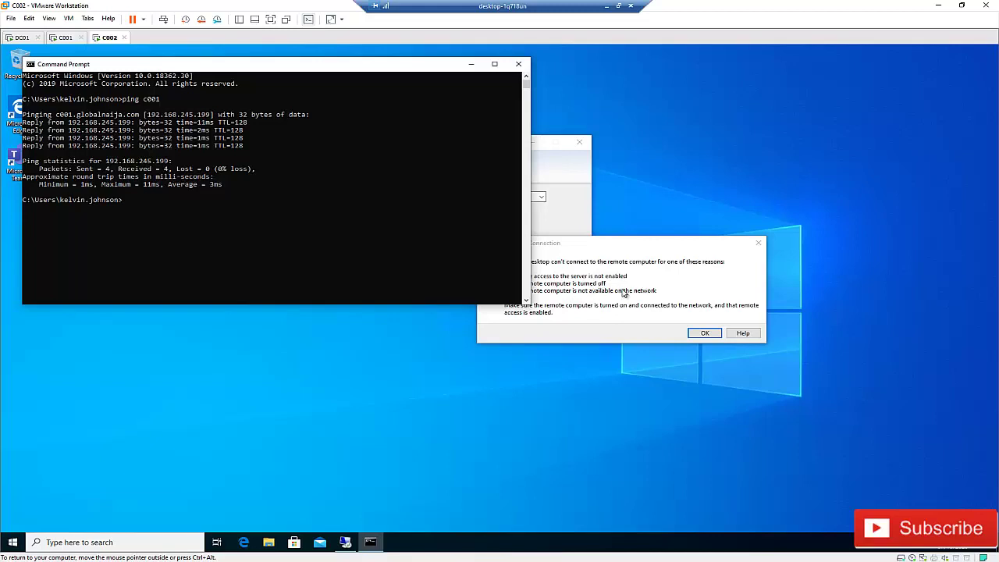
Step: Dismiss the Remote Desktop can't-connect error and close Command Prompt
{"action": "left_click", "coordinate": [544, 287]}
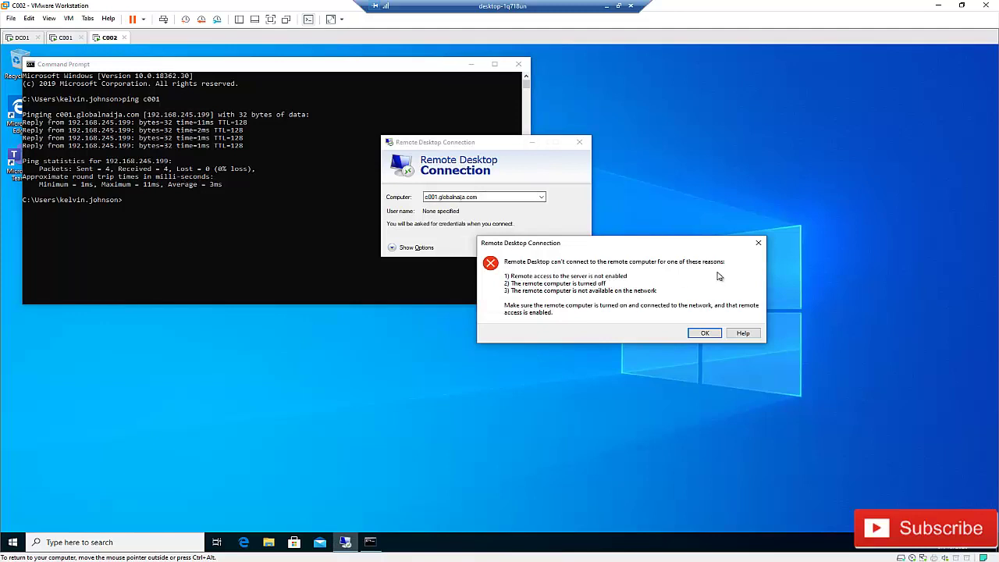
{"action": "left_click", "coordinate": [757, 243]}
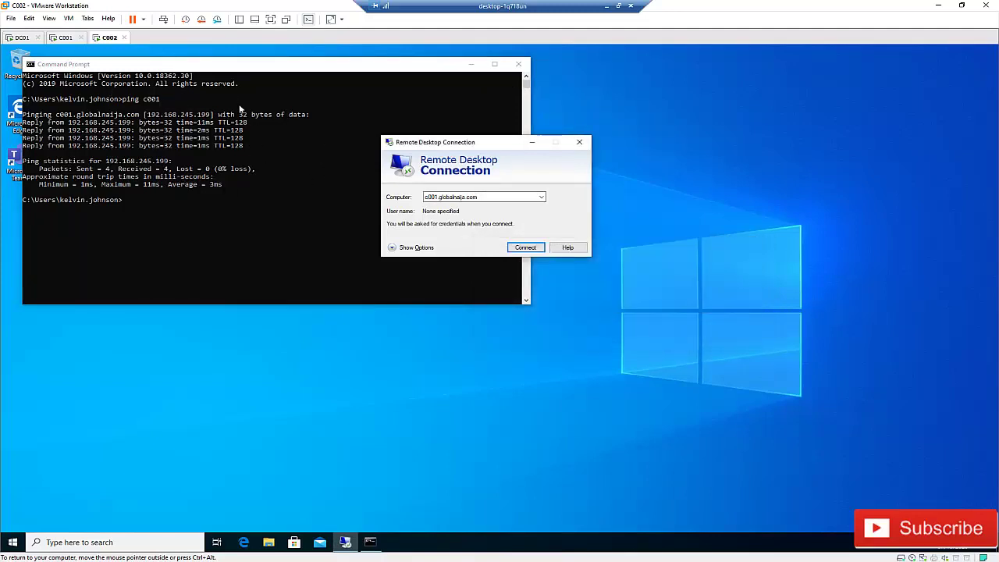
{"action": "left_click", "coordinate": [519, 64]}
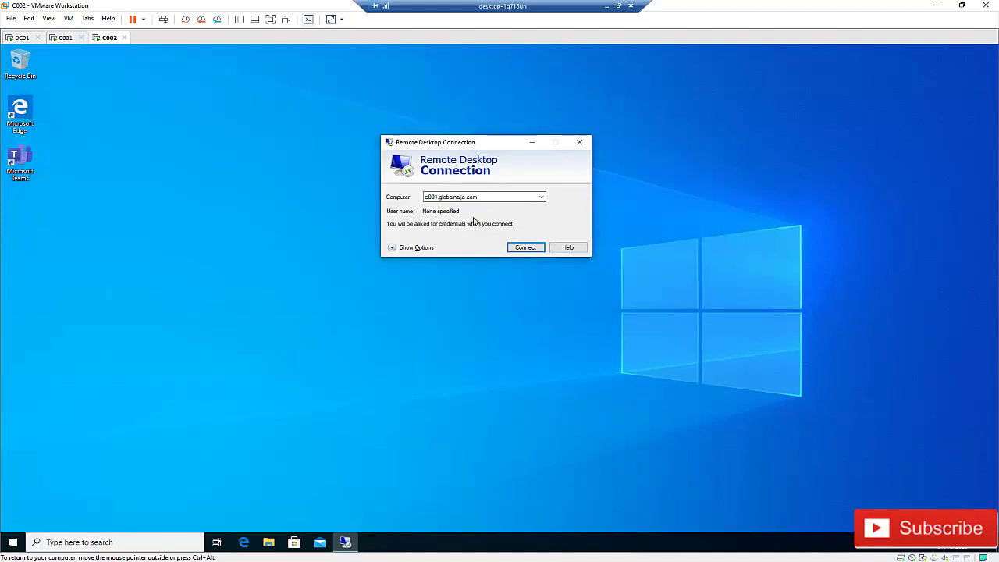
Step: On C001, open Advanced system settings from the System page
{"action": "left_click", "coordinate": [63, 38]}
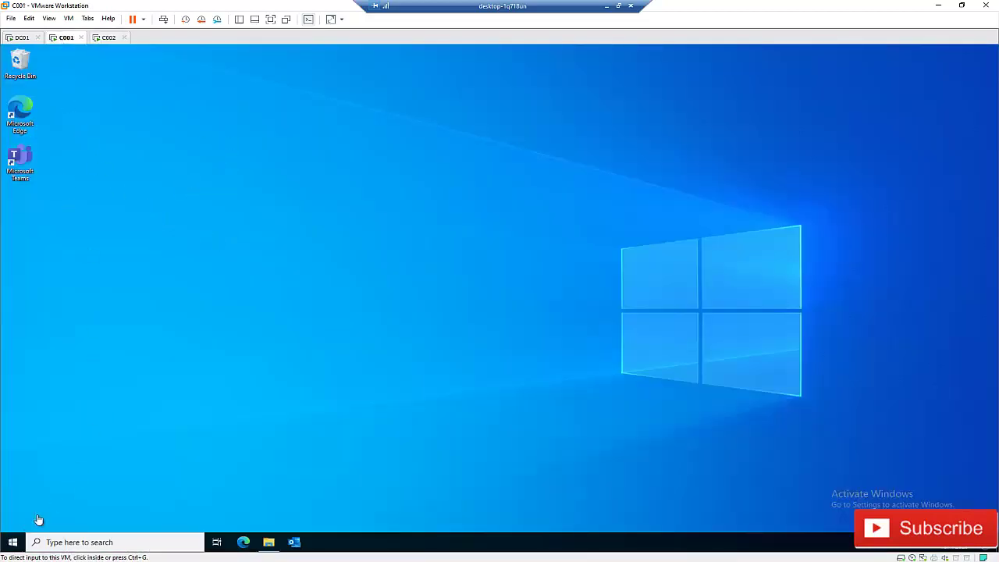
{"action": "right_click", "coordinate": [12, 542]}
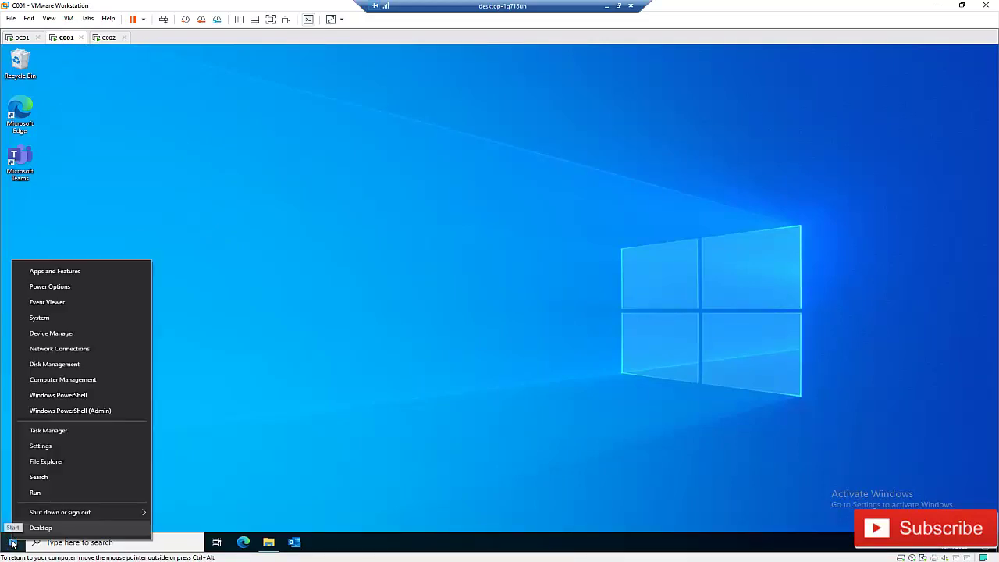
{"action": "left_click", "coordinate": [39, 317]}
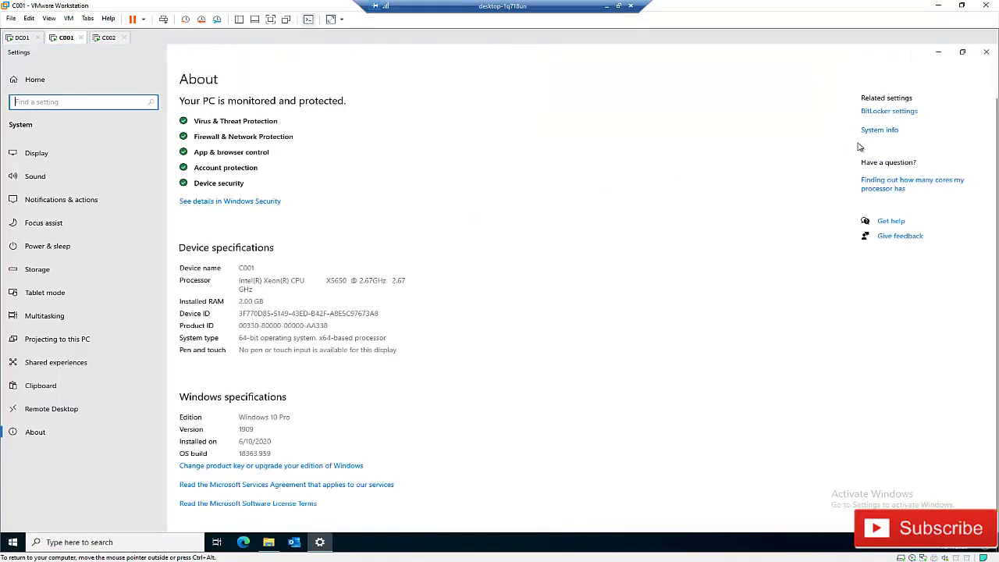
{"action": "left_click", "coordinate": [882, 133]}
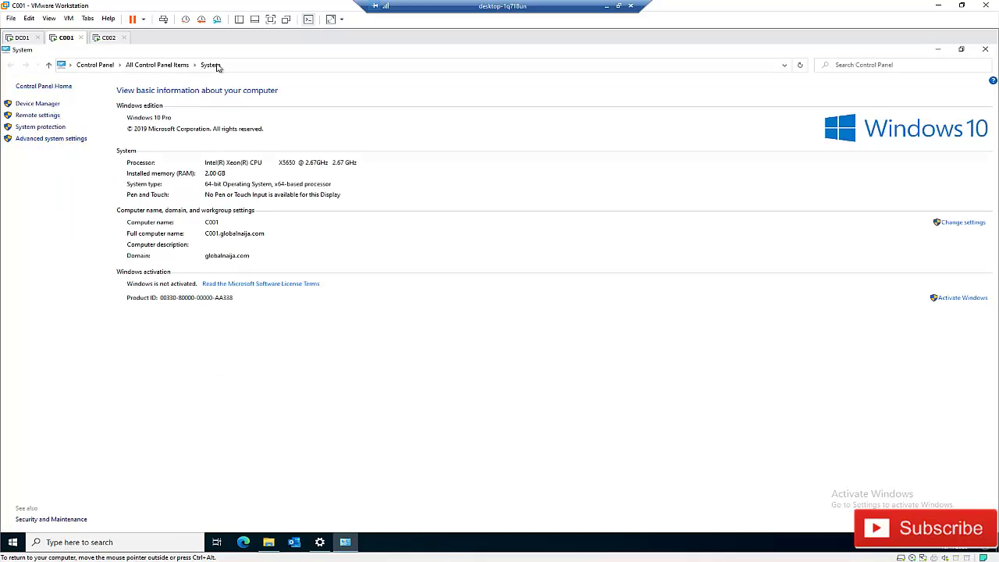
{"action": "left_click", "coordinate": [68, 139]}
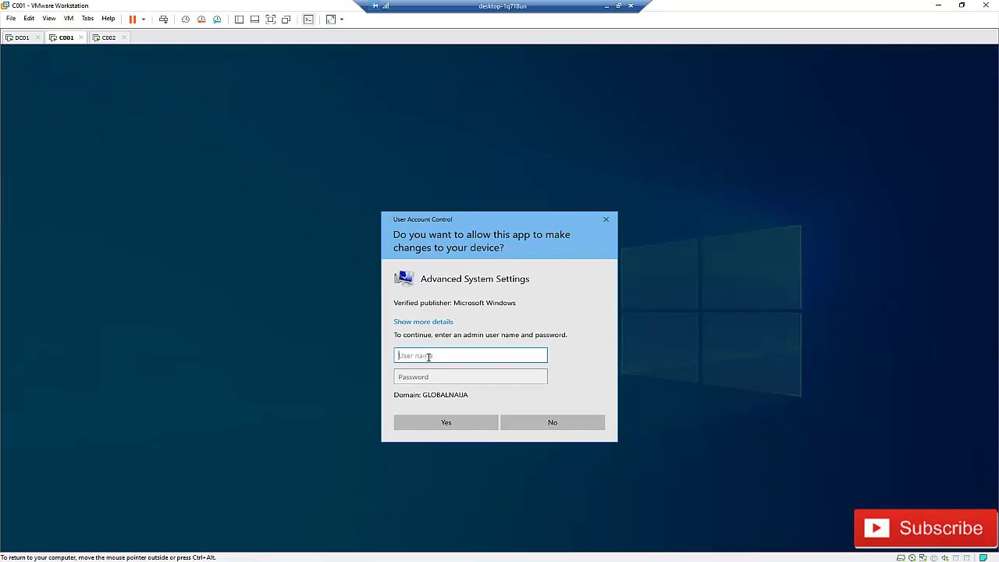
Step: Enter the domain admin username and password in the elevation prompt
{"action": "type", "text": "kelvin.johnson"}
{"action": "key", "text": "Tab"}
{"action": "type", "text": "P"}
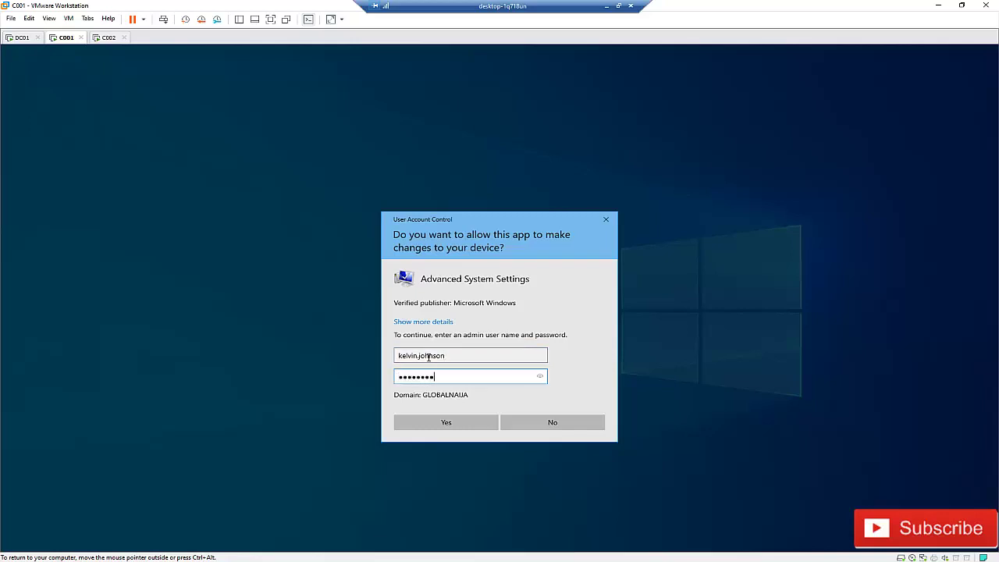
{"action": "key", "text": "Return"}
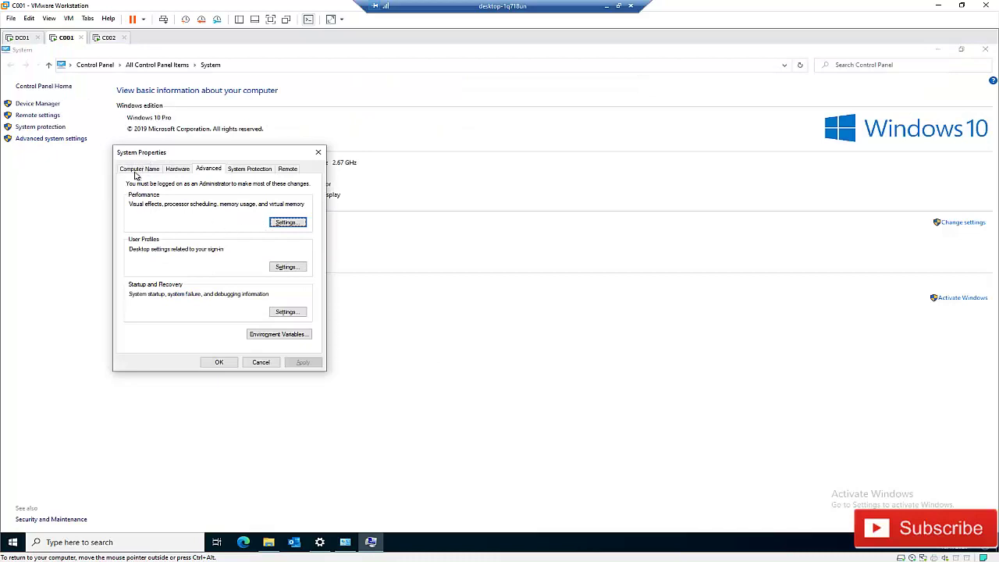
Step: Allow remote connections on C001's Remote tab and open the Remote Desktop Users list
{"action": "left_click", "coordinate": [287, 169]}
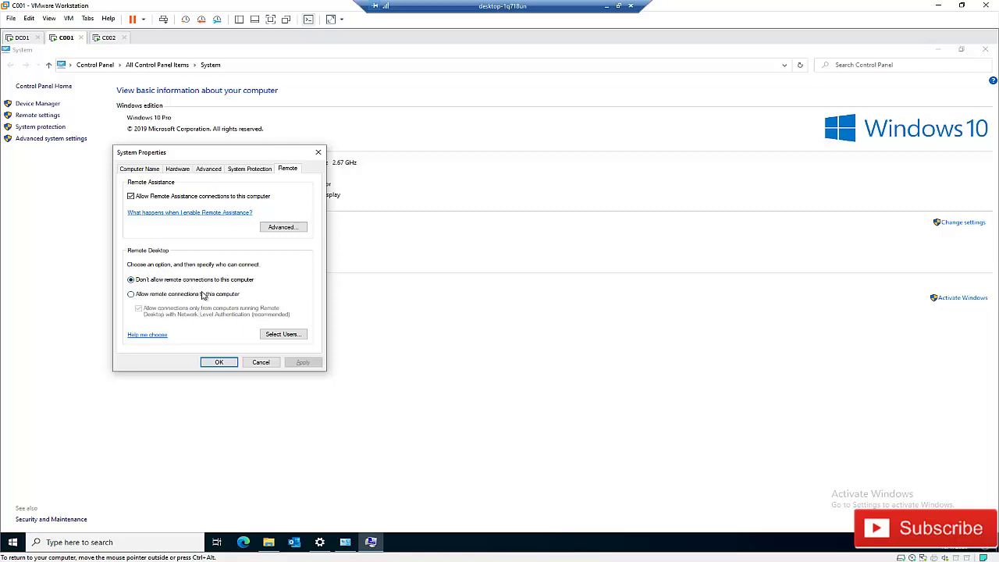
{"action": "left_click", "coordinate": [131, 295]}
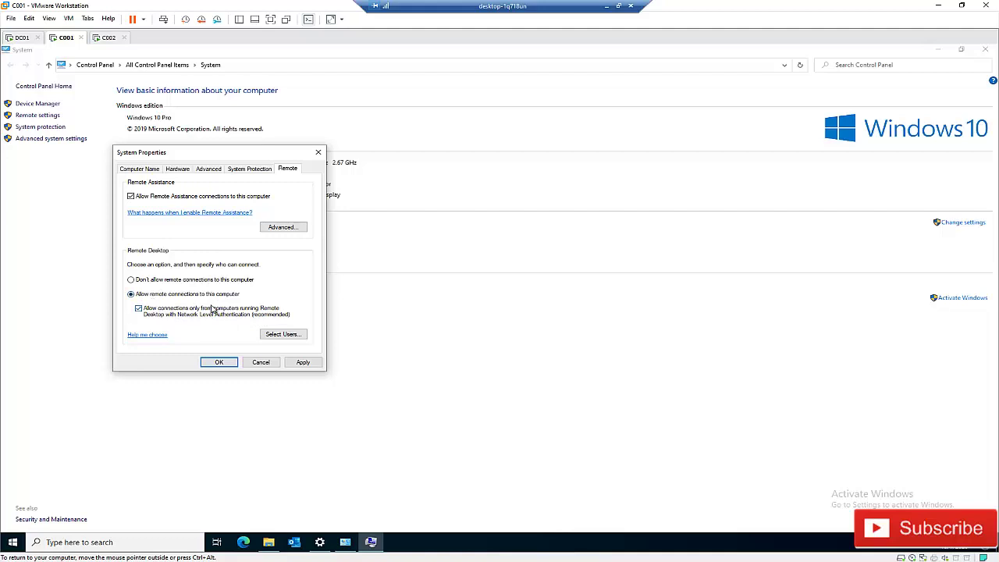
{"action": "left_click", "coordinate": [281, 334]}
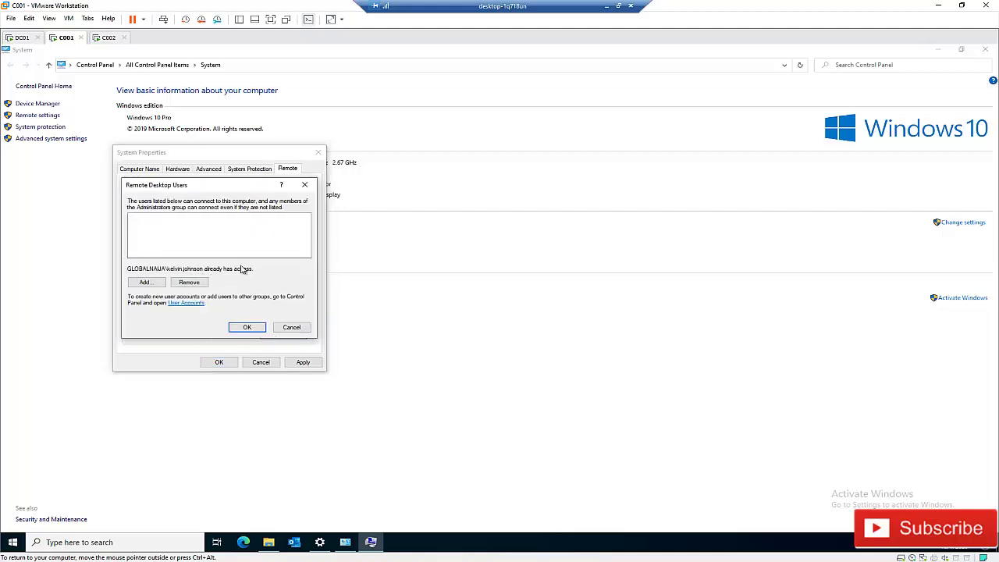
Step: Browse the domain's users and groups, then close the user pickers without adding anyone
{"action": "left_click", "coordinate": [150, 284]}
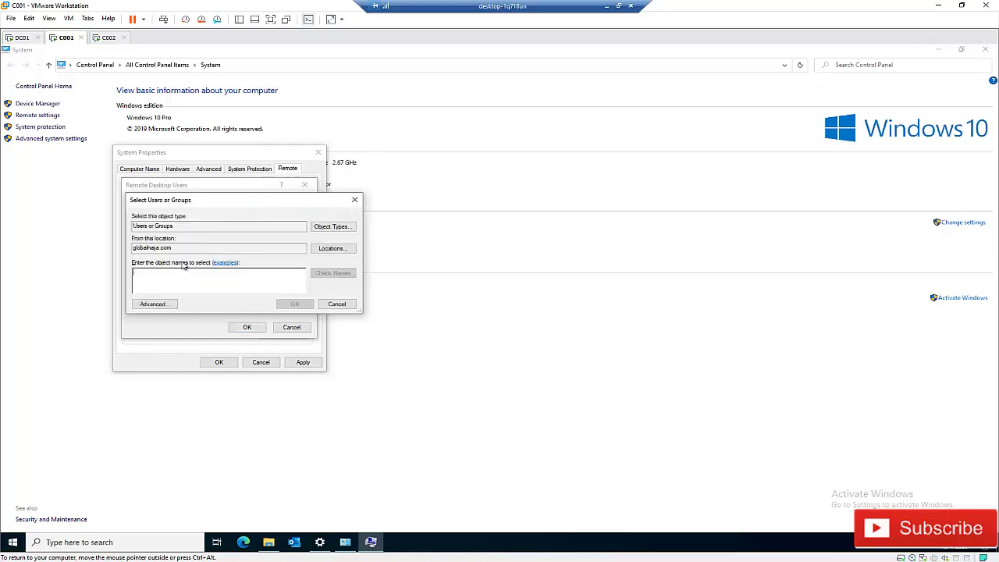
{"action": "left_click", "coordinate": [154, 303]}
{"action": "left_click", "coordinate": [371, 305]}
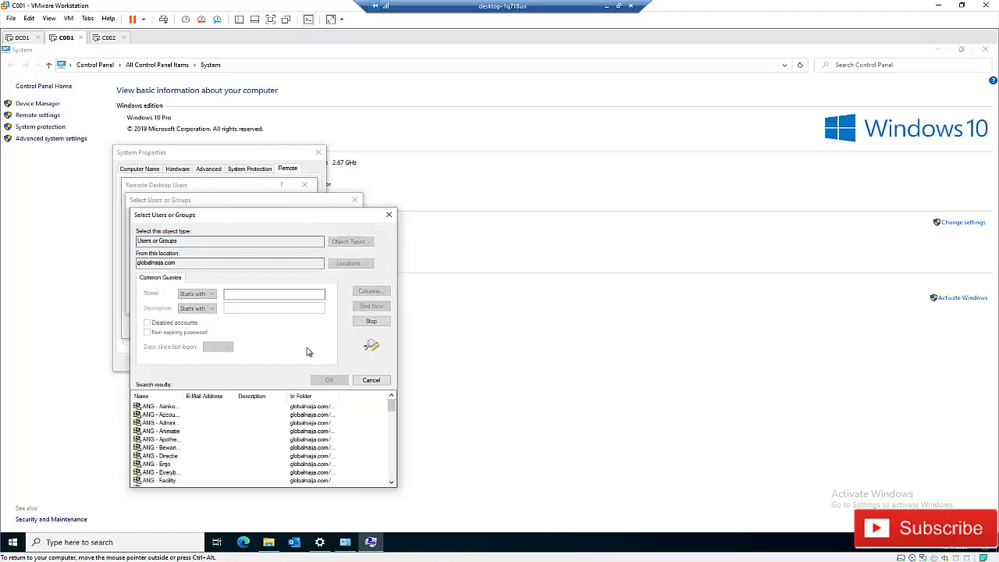
{"action": "scroll", "coordinate": [167, 426], "scroll_direction": "down", "scroll_amount": 5}
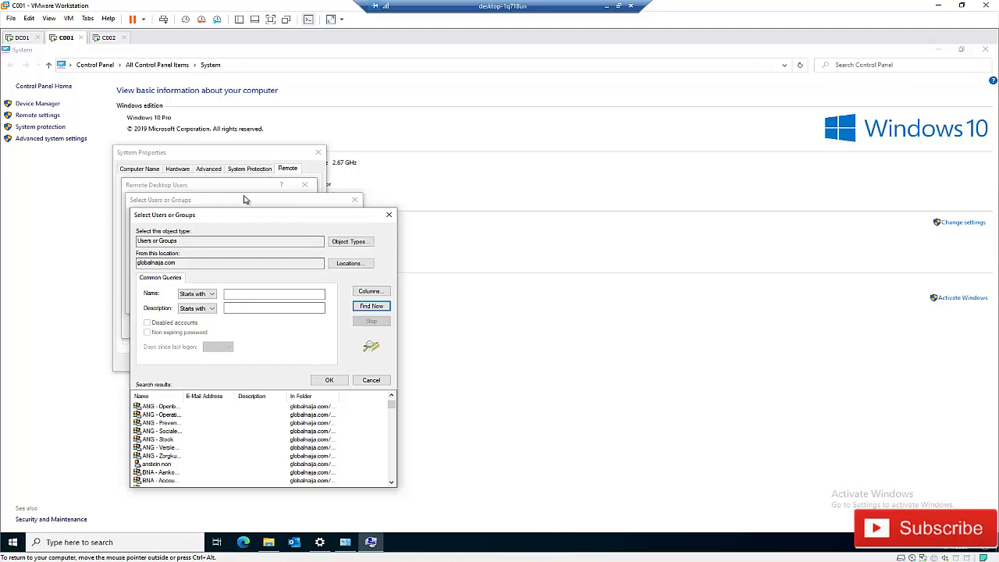
{"action": "left_click", "coordinate": [389, 215]}
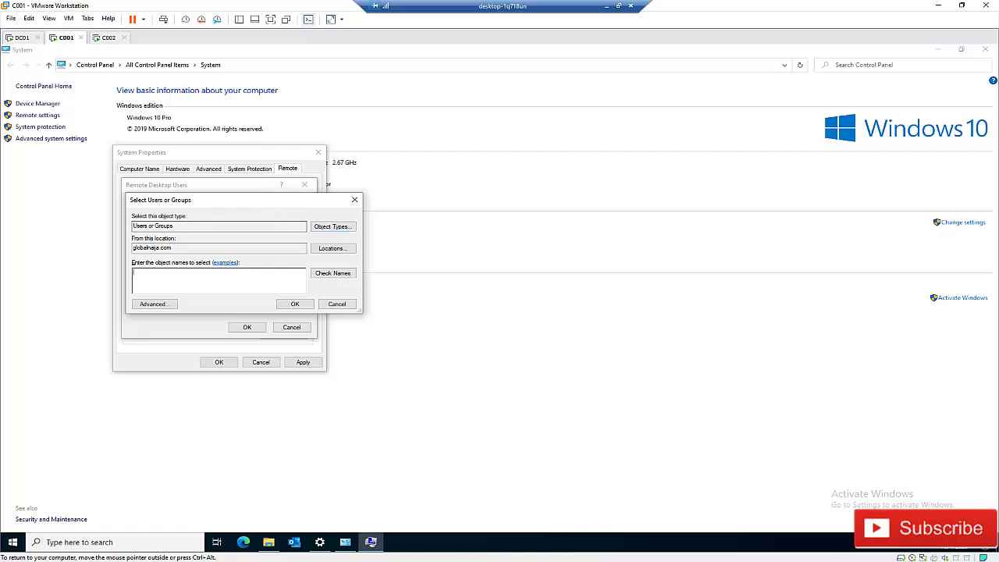
{"action": "left_click_drag", "start_coordinate": [234, 201], "coordinate": [354, 219]}
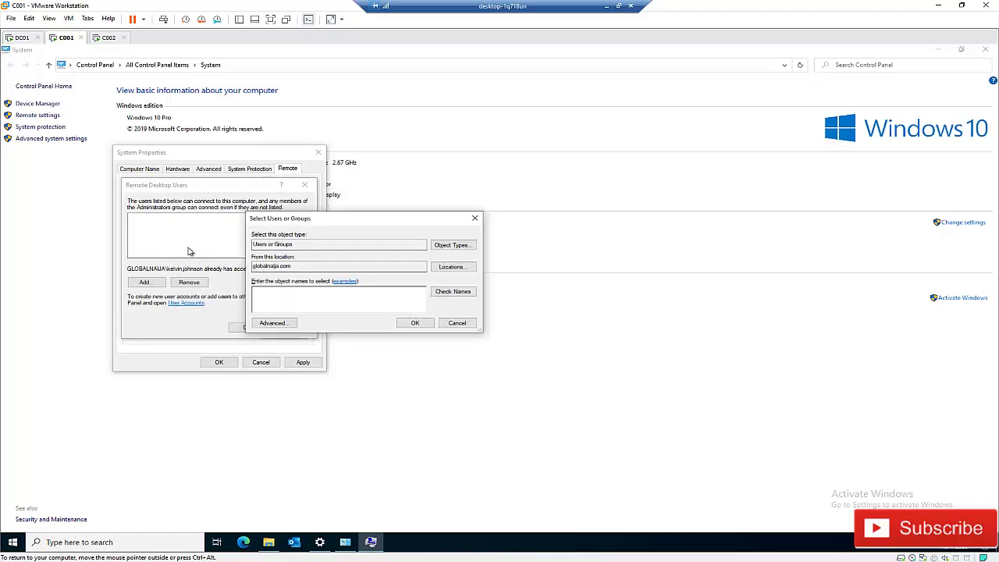
{"action": "left_click", "coordinate": [457, 322]}
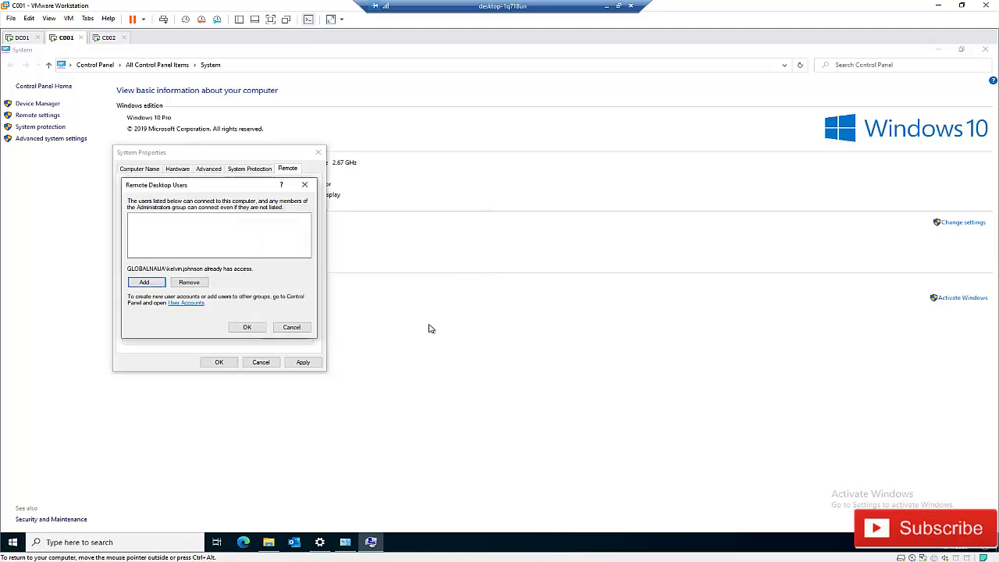
{"action": "left_click", "coordinate": [290, 327]}
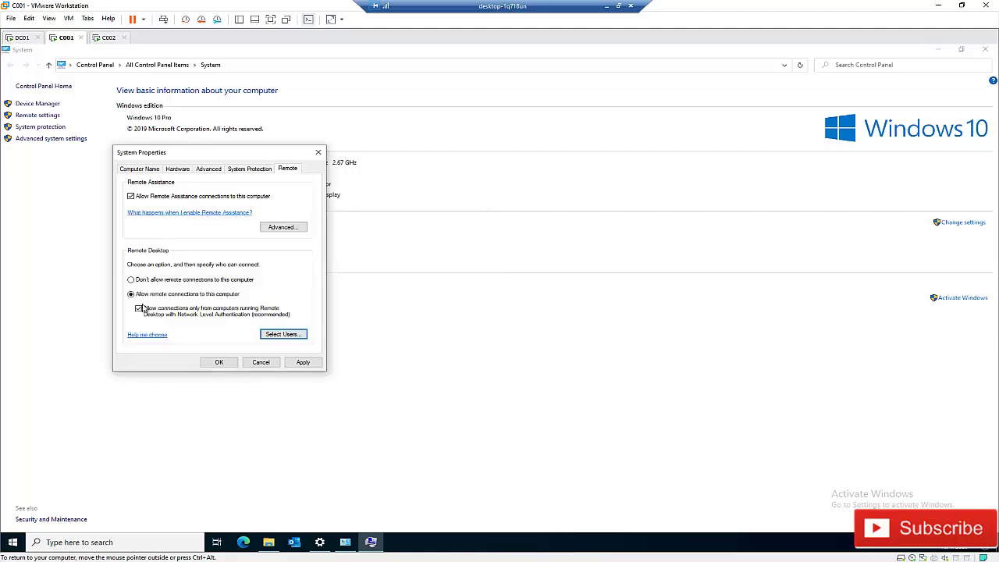
Step: Apply and save C001's remote settings, then go back to C002
{"action": "left_click", "coordinate": [303, 362]}
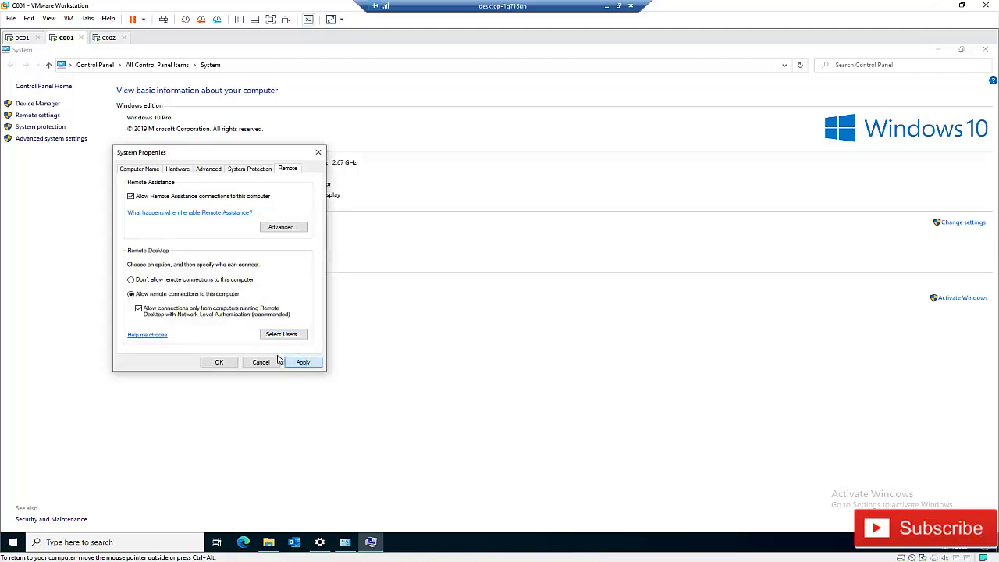
{"action": "left_click", "coordinate": [220, 362]}
{"action": "left_click", "coordinate": [107, 38]}
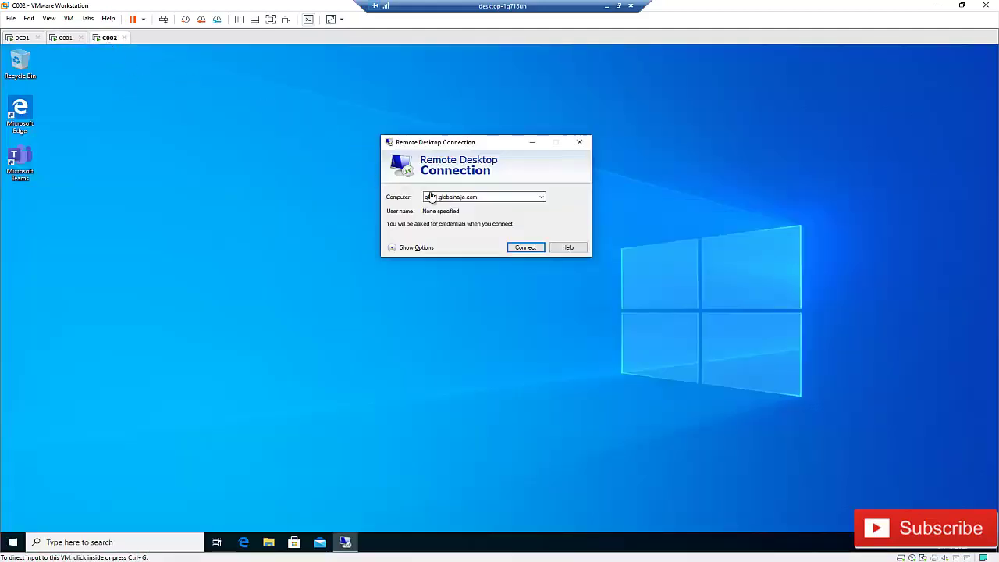
Step: Connect from C002 to c001.globalnaija.com and submit the account password
{"action": "left_click", "coordinate": [523, 248]}
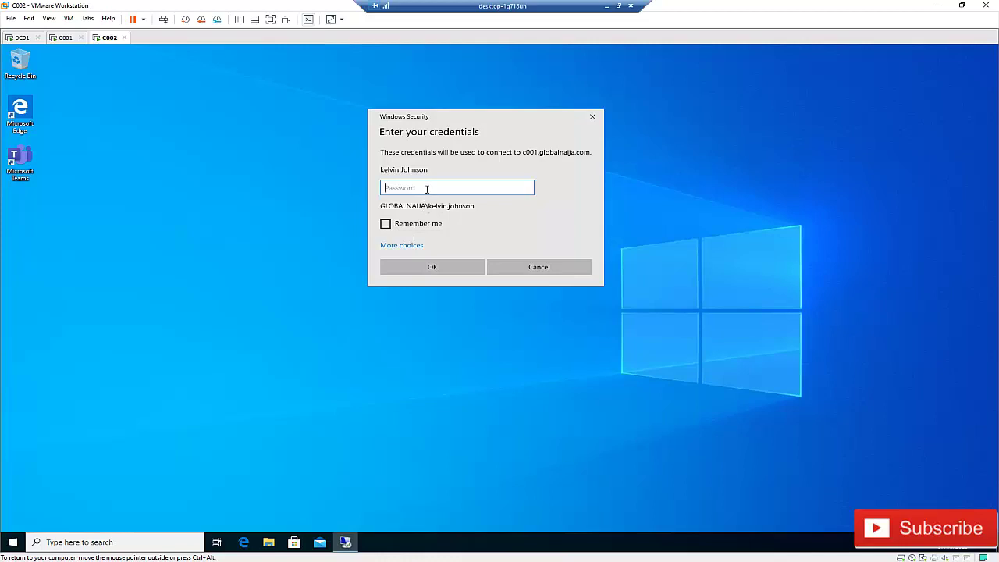
{"action": "type", "text": "••"}
{"action": "left_click", "coordinate": [440, 269]}
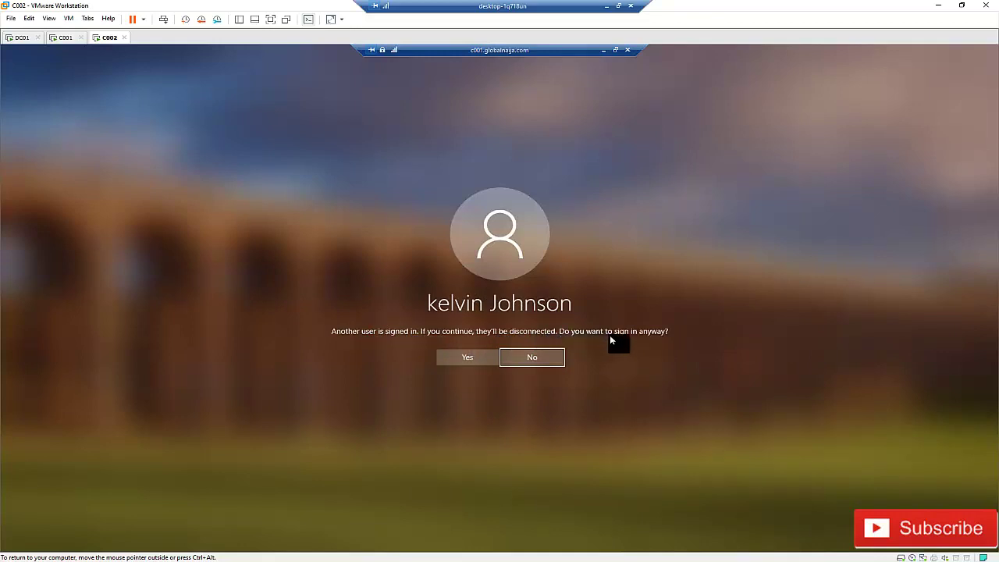
Step: Sign in anyway from C002, then approve the remote user's takeover on C001
{"action": "left_click", "coordinate": [468, 358]}
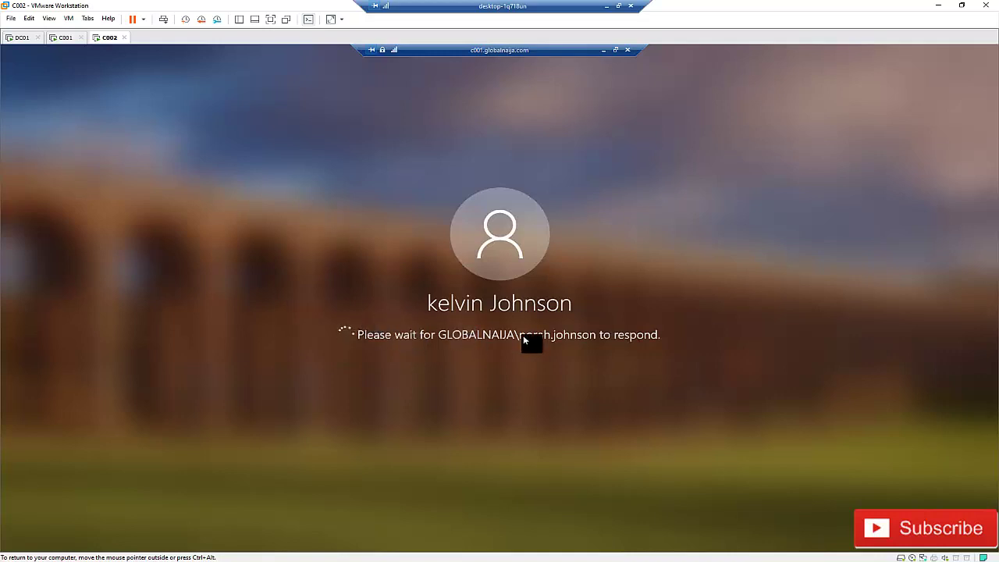
{"action": "left_click", "coordinate": [62, 37]}
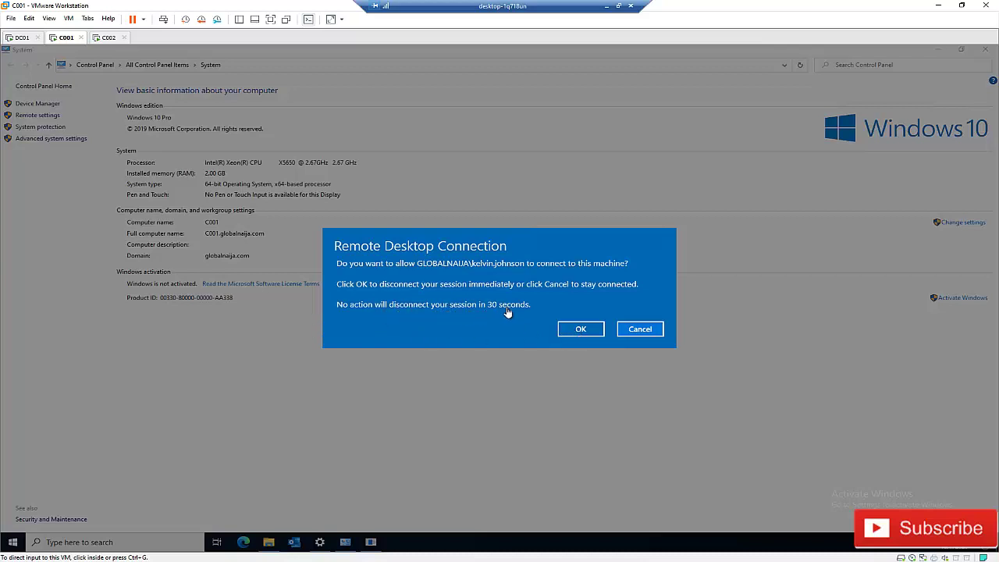
{"action": "left_click", "coordinate": [574, 331]}
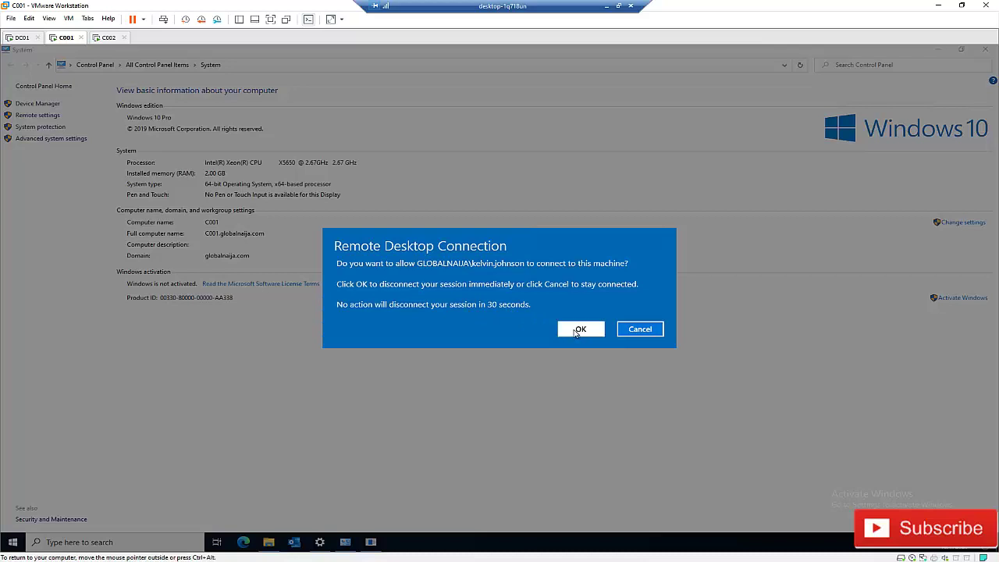
{"action": "left_click", "coordinate": [577, 329]}
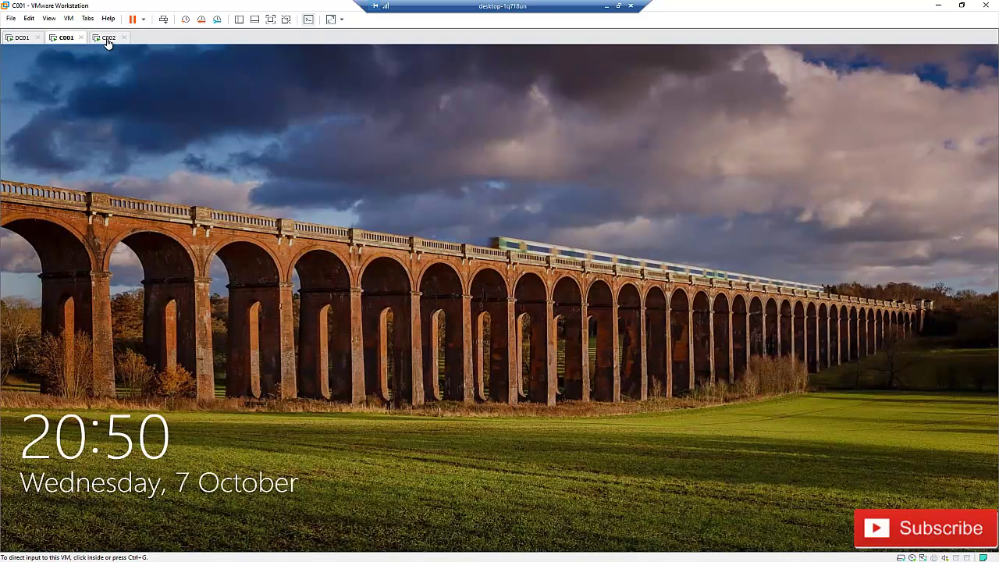
Step: On C002, restore the c001 remote session full-screen and close the OneDrive notice
{"action": "left_click", "coordinate": [108, 39]}
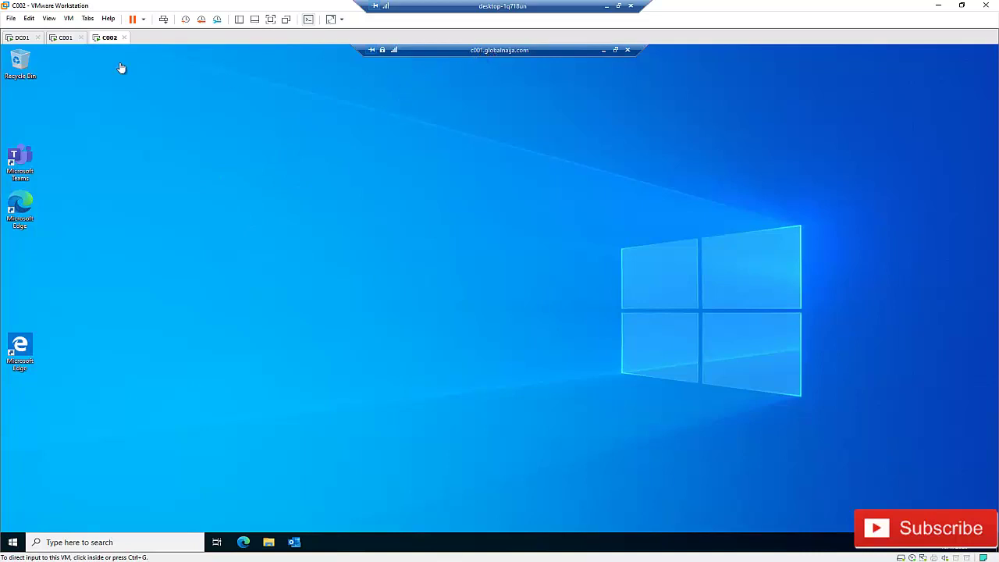
{"action": "left_click", "coordinate": [147, 387]}
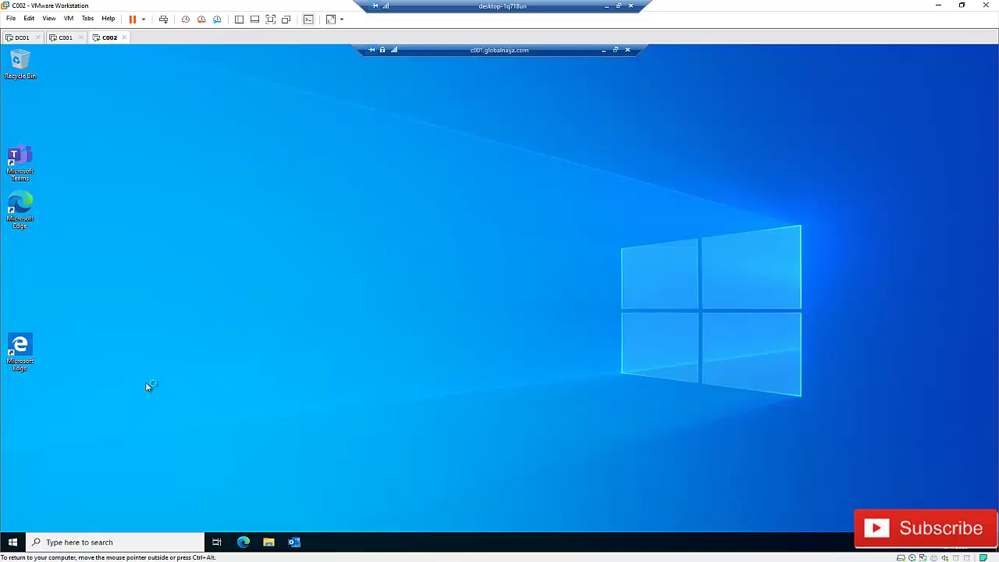
{"action": "left_click", "coordinate": [14, 542]}
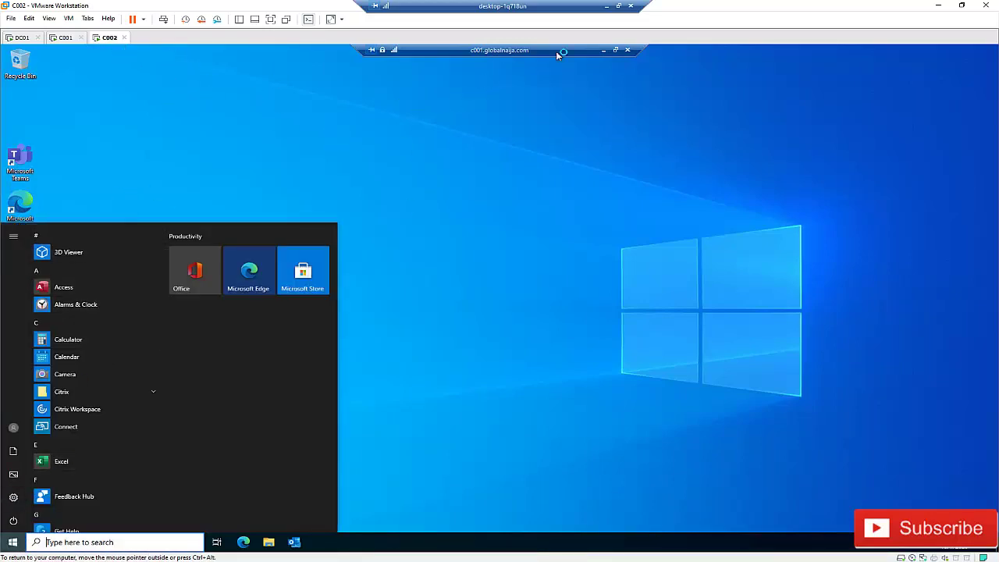
{"action": "left_click", "coordinate": [603, 50]}
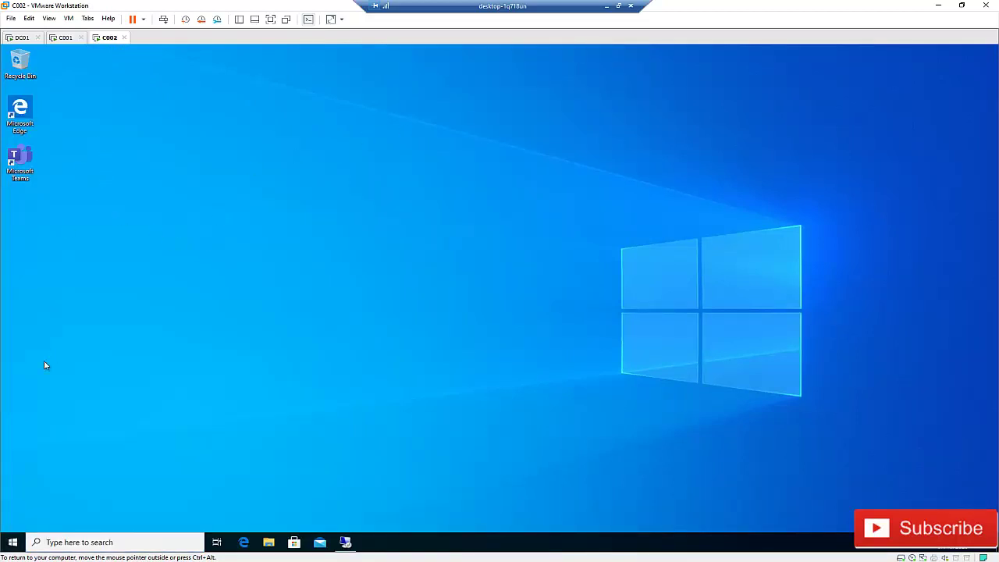
{"action": "left_click", "coordinate": [13, 542]}
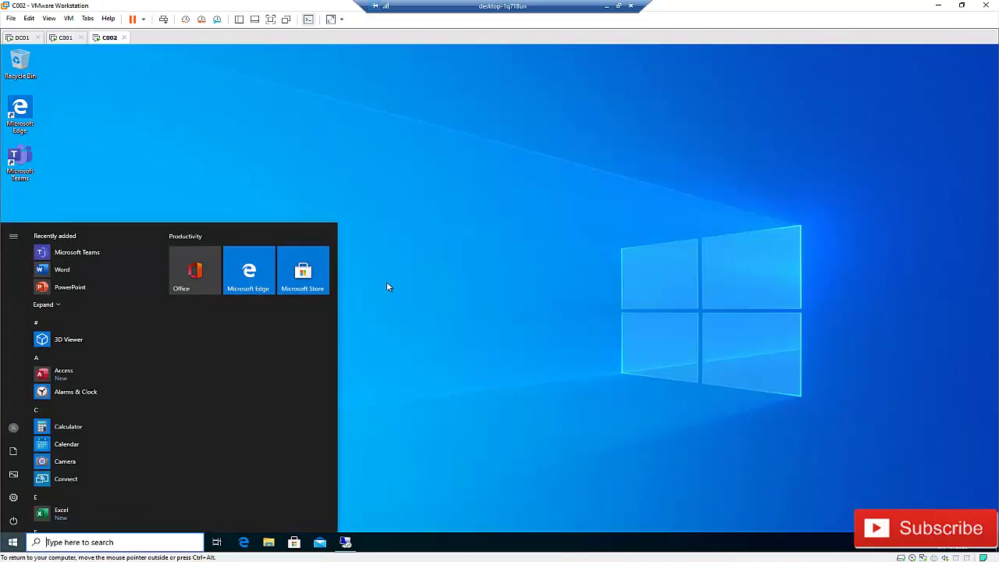
{"action": "left_click", "coordinate": [345, 542]}
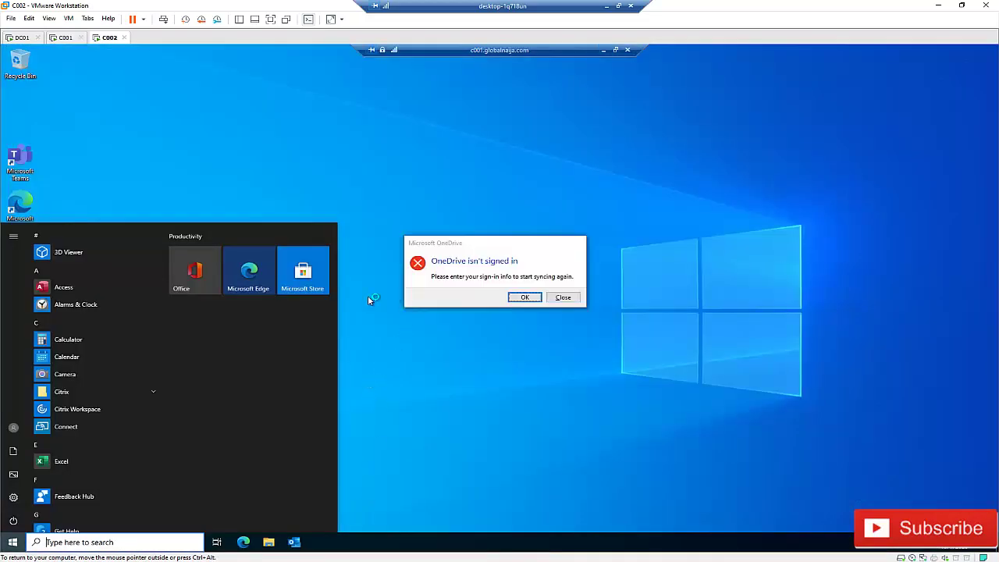
{"action": "left_click", "coordinate": [559, 299]}
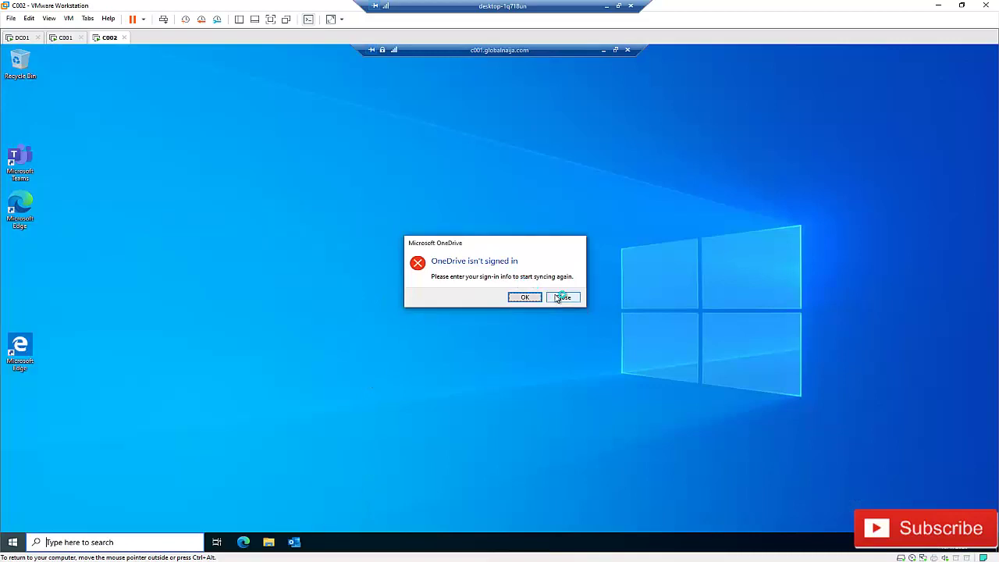